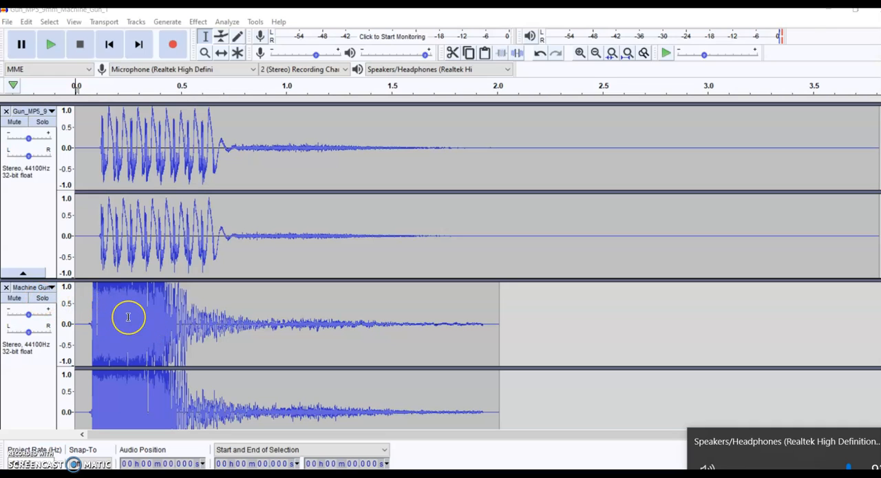
# - Solo the Machine Gun track and play it through
pyautogui.click(47, 301)
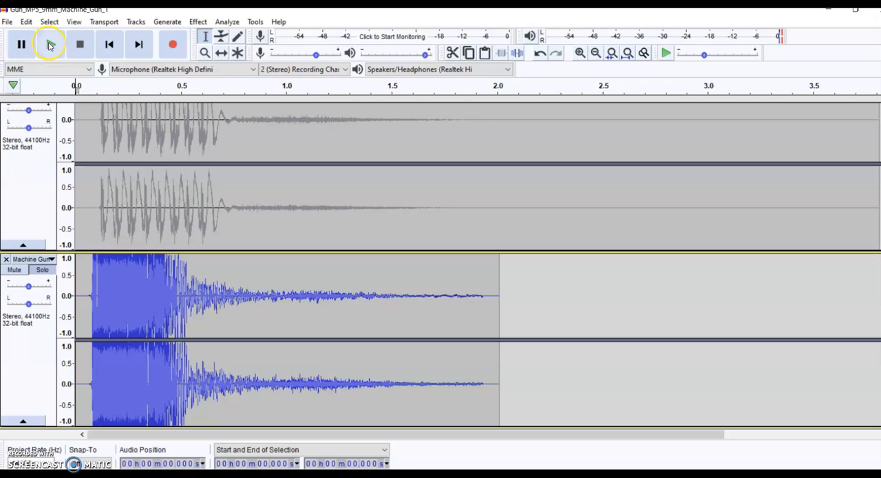
pyautogui.click(50, 46)
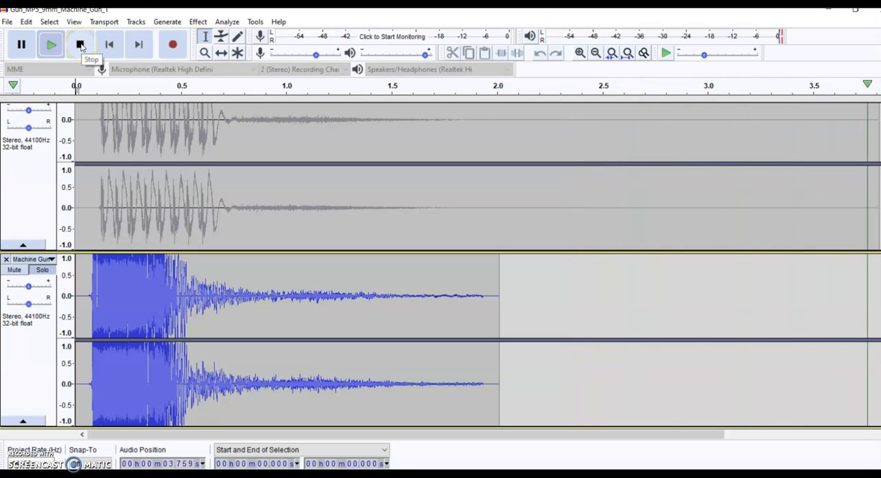
pyautogui.click(80, 45)
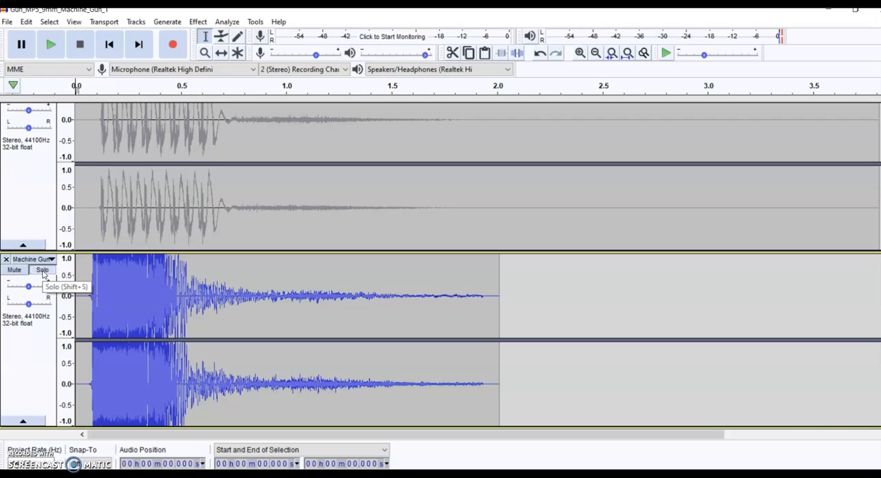
pyautogui.click(38, 272)
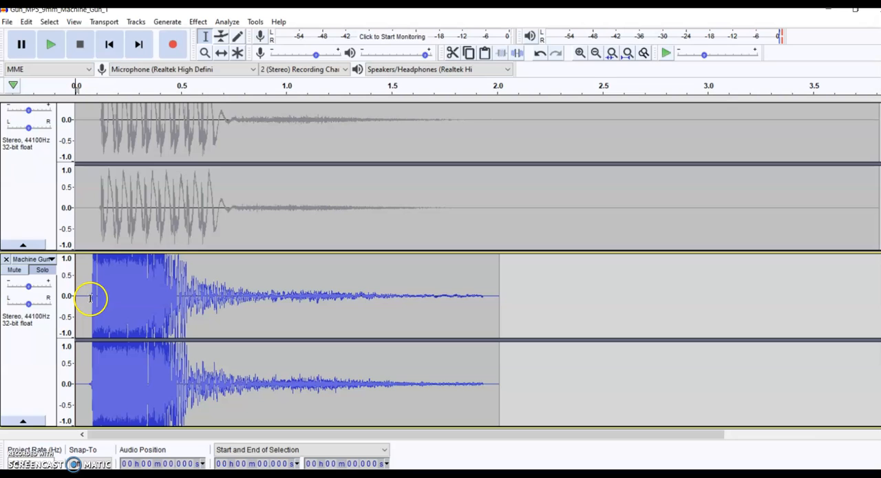
# - Delete the first 0.064 s of silence from the Machine Gun track and play back the trimmed clip
pyautogui.moveTo(88, 296); pyautogui.dragTo(74, 296)
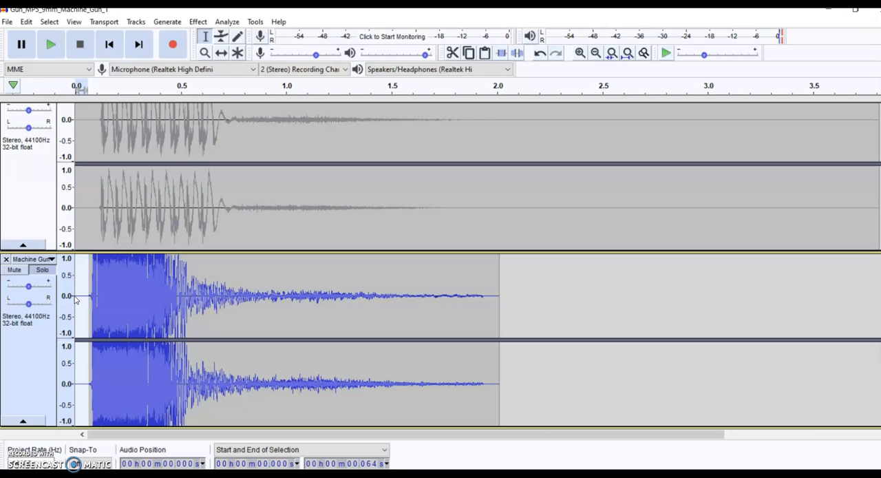
pyautogui.press('Delete')
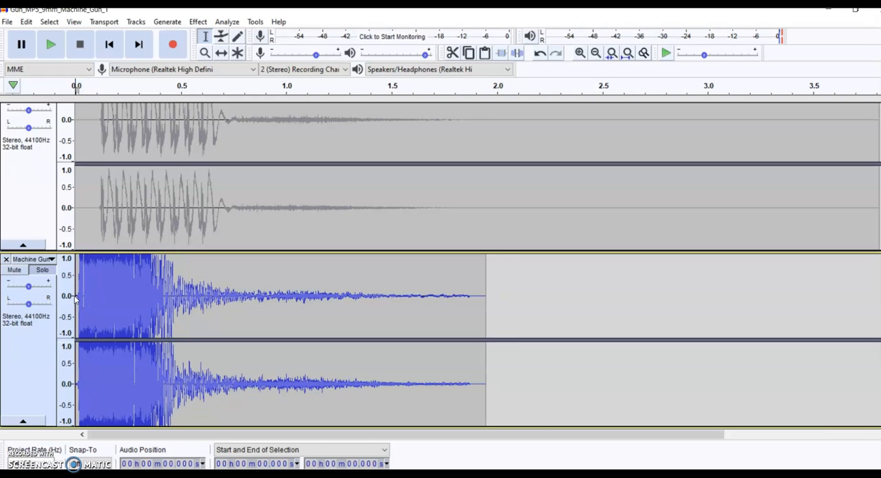
pyautogui.click(50, 46)
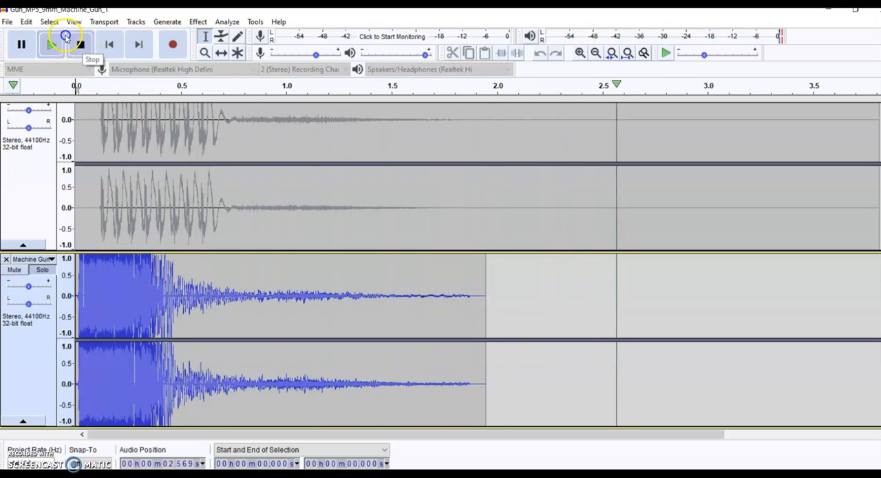
pyautogui.click(81, 45)
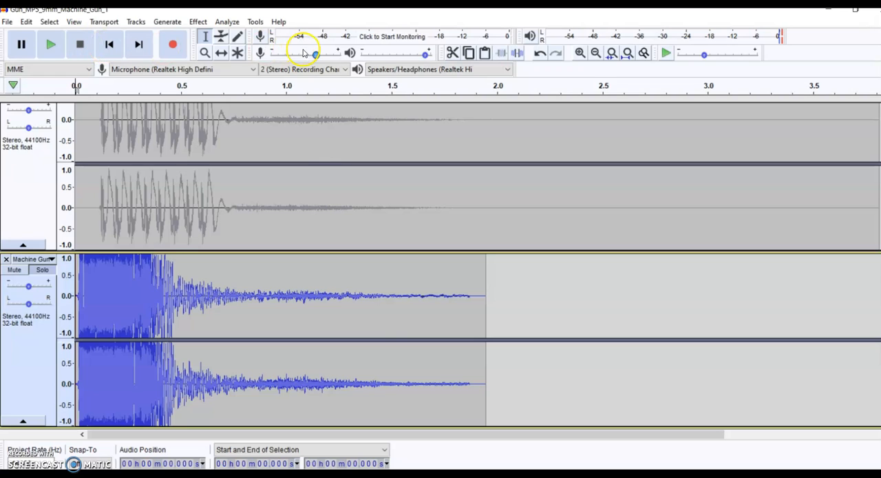
# - Select the Machine Gun clip from 0.019 s to its end and apply Bass and Treble with bass 4.0 dB and treble -9.0 dB
pyautogui.click(239, 274)
pyautogui.moveTo(478, 271); pyautogui.dragTo(64, 235)
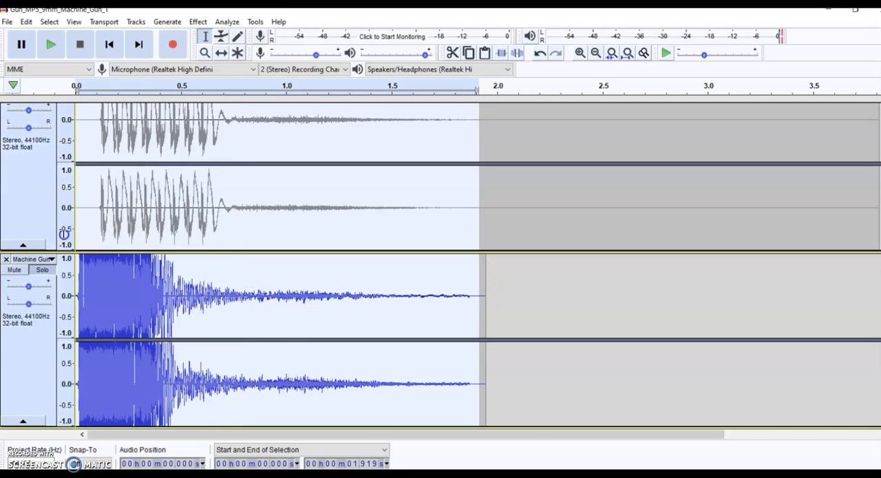
pyautogui.click(245, 337)
pyautogui.moveTo(80, 276); pyautogui.dragTo(262, 297)
pyautogui.moveTo(394, 312); pyautogui.dragTo(484, 315)
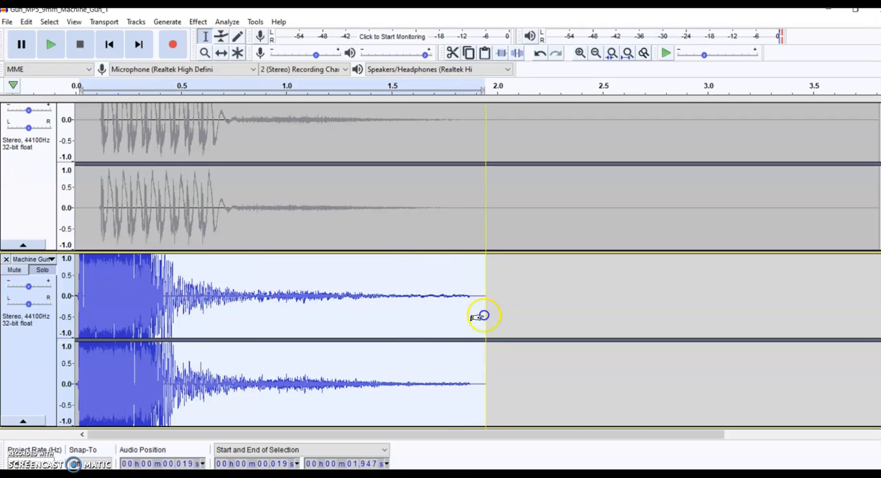
pyautogui.click(199, 22)
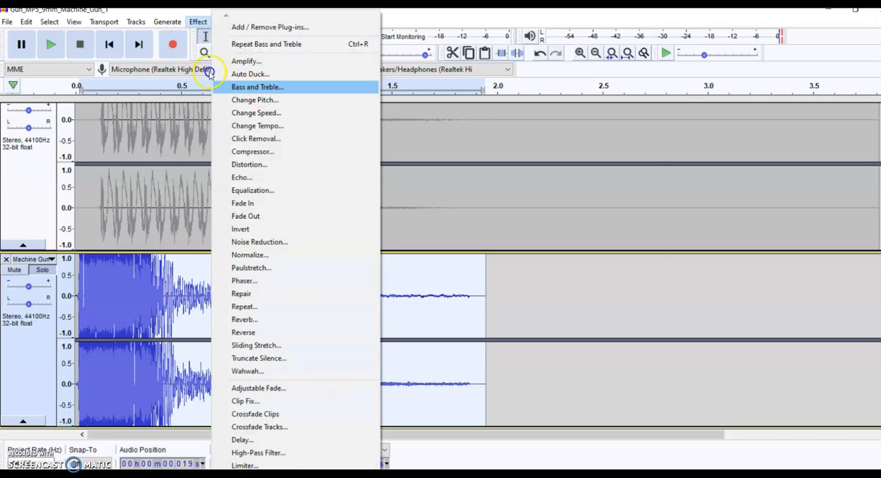
pyautogui.click(233, 87)
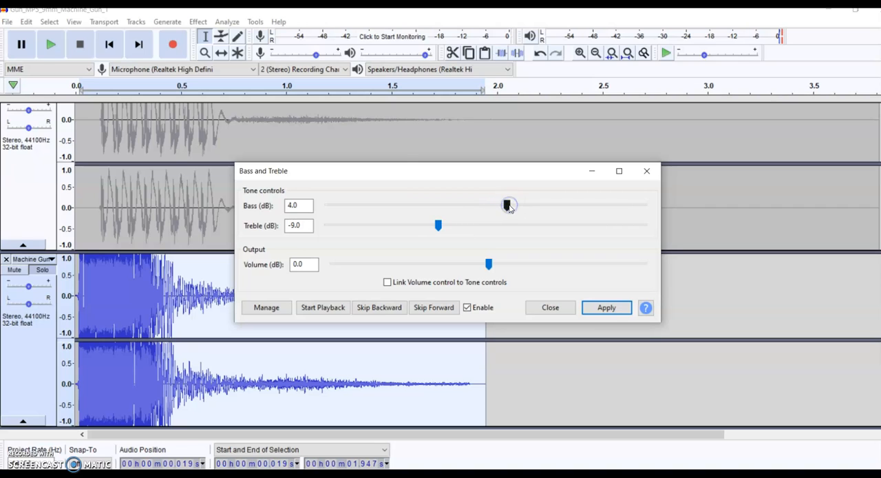
pyautogui.click(598, 307)
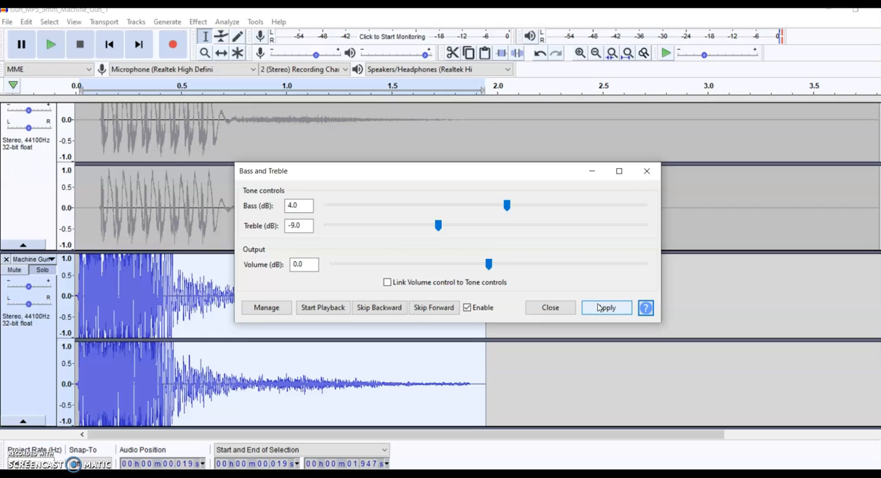
pyautogui.click(648, 171)
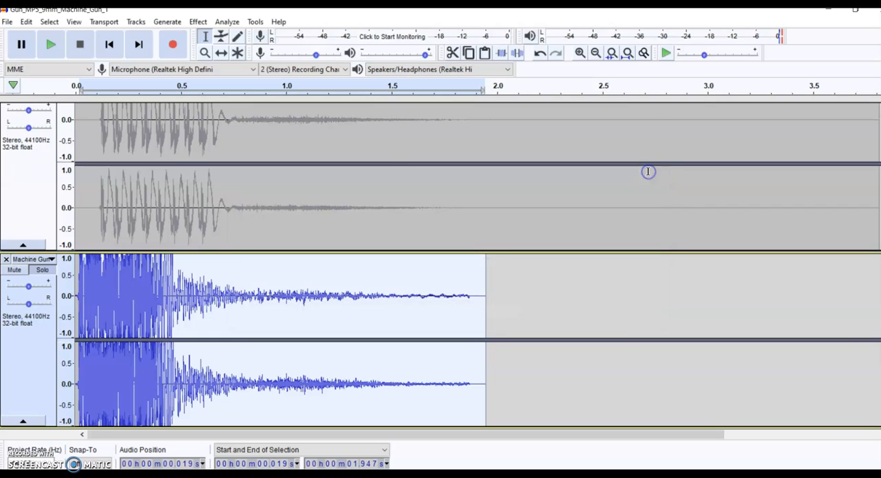
# - Replay the filtered Machine Gun clip from the start several times to judge its sound
pyautogui.click(75, 275)
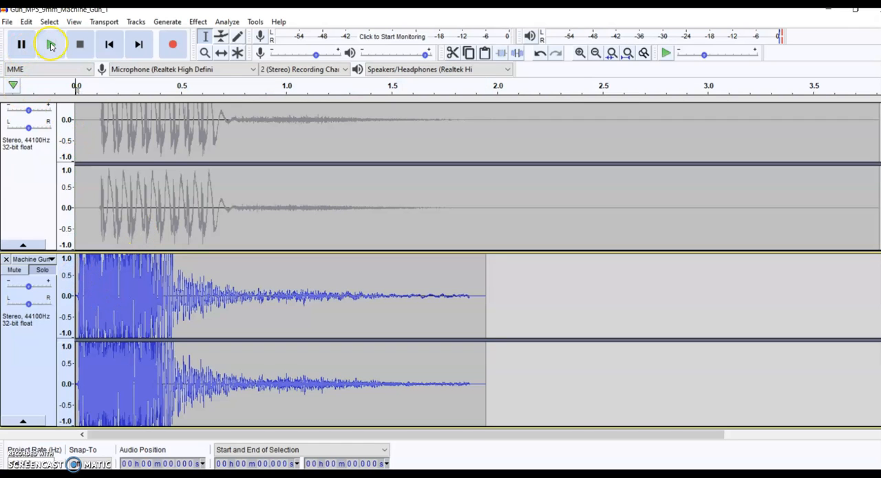
pyautogui.click(50, 46)
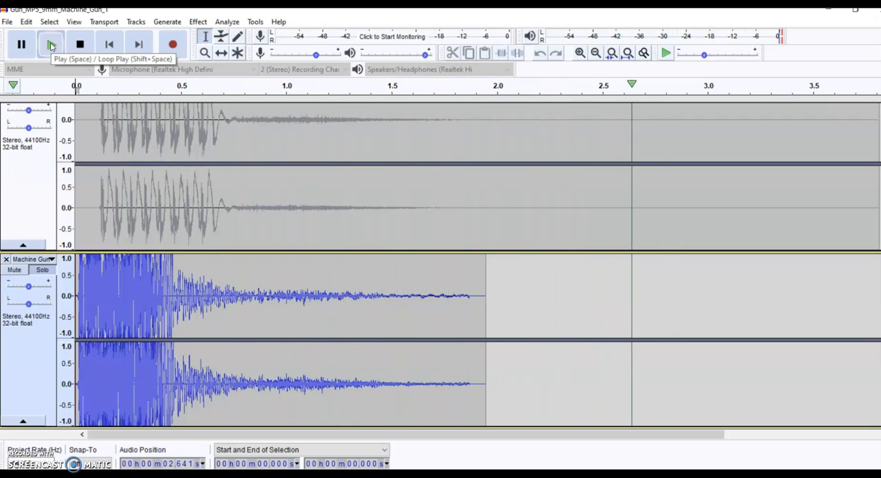
pyautogui.click(69, 51)
pyautogui.click(79, 44)
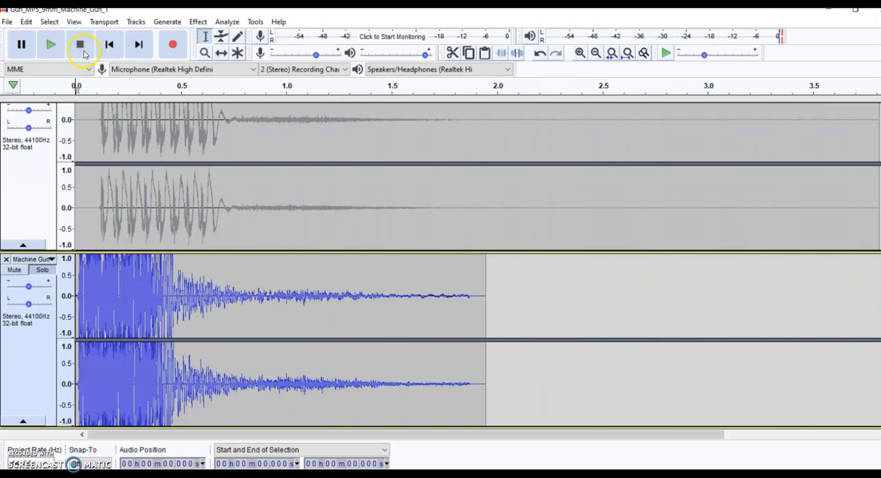
pyautogui.click(55, 49)
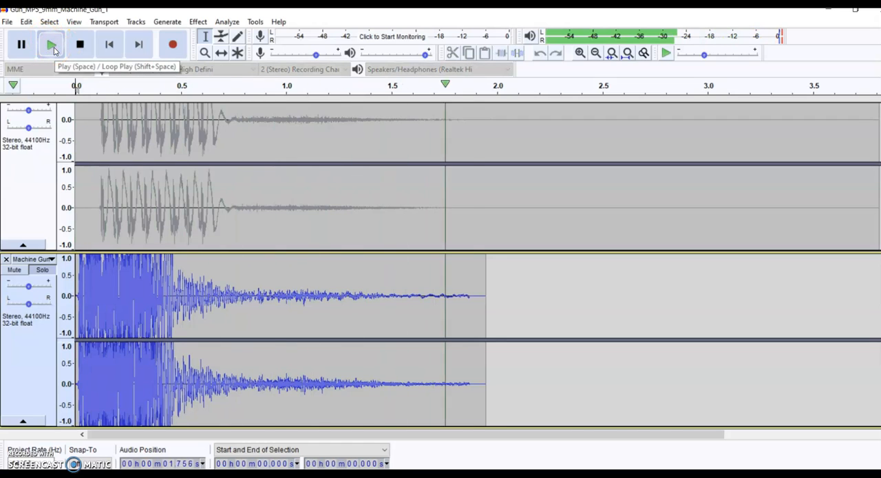
pyautogui.click(79, 44)
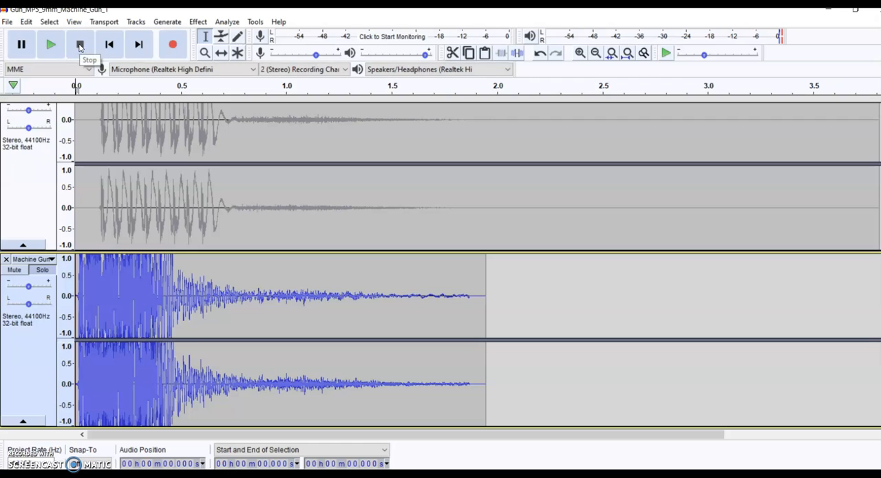
pyautogui.click(51, 45)
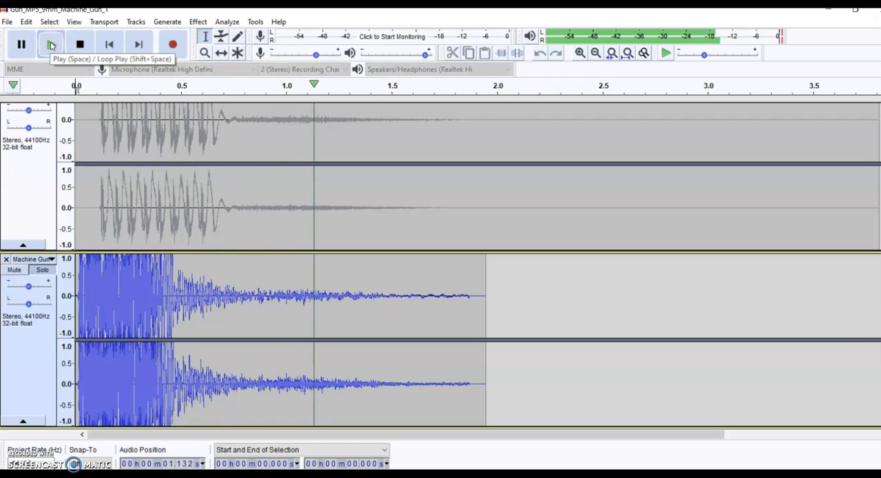
pyautogui.click(80, 44)
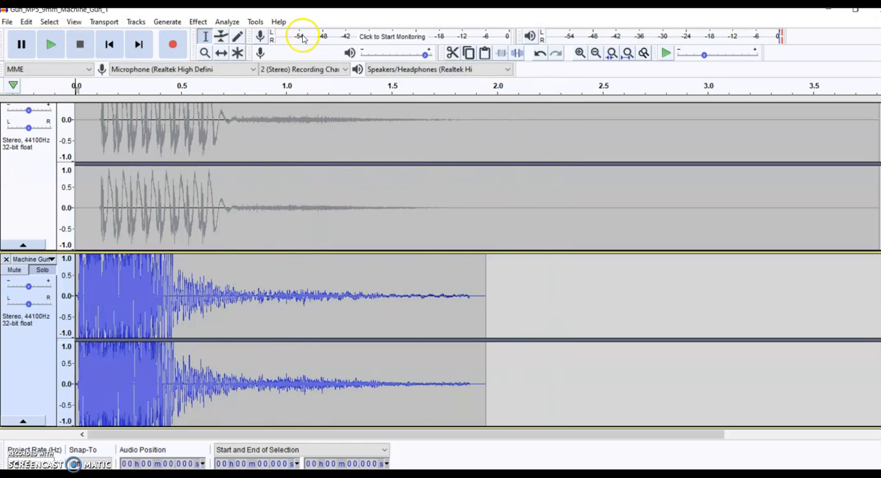
# - Lower the recording volume and play the soloed Machine Gun track once more
pyautogui.moveTo(318, 60)
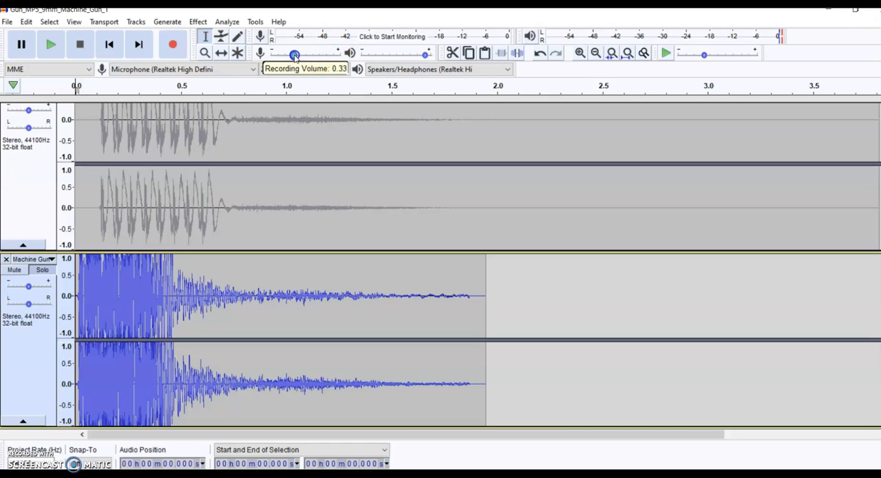
pyautogui.click(43, 45)
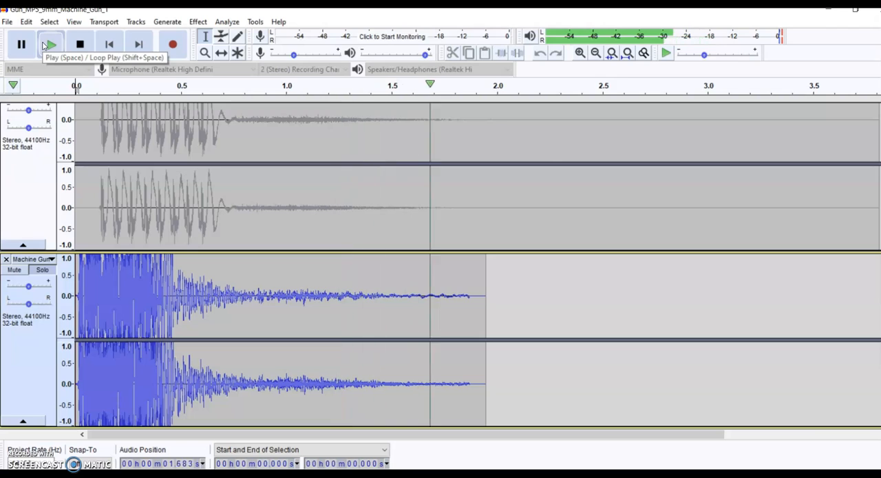
pyautogui.click(84, 47)
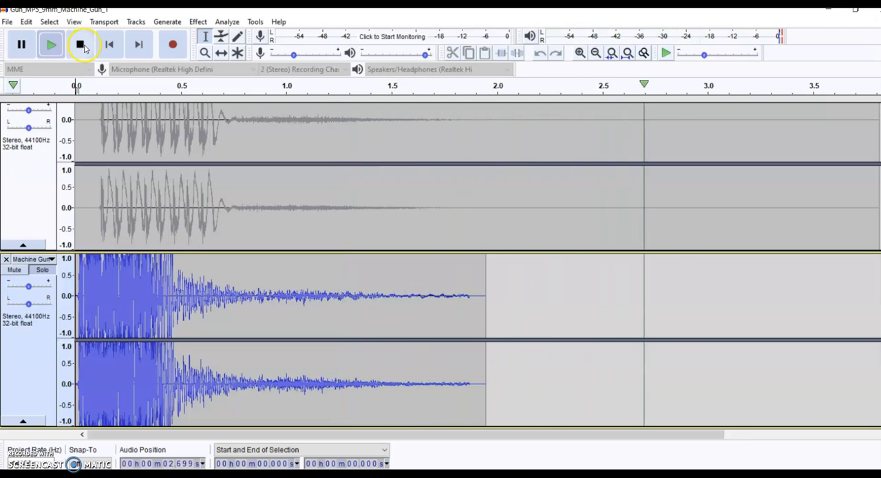
# - Turn off solo on the Machine Gun track and play both gun tracks together
pyautogui.click(45, 270)
pyautogui.click(45, 56)
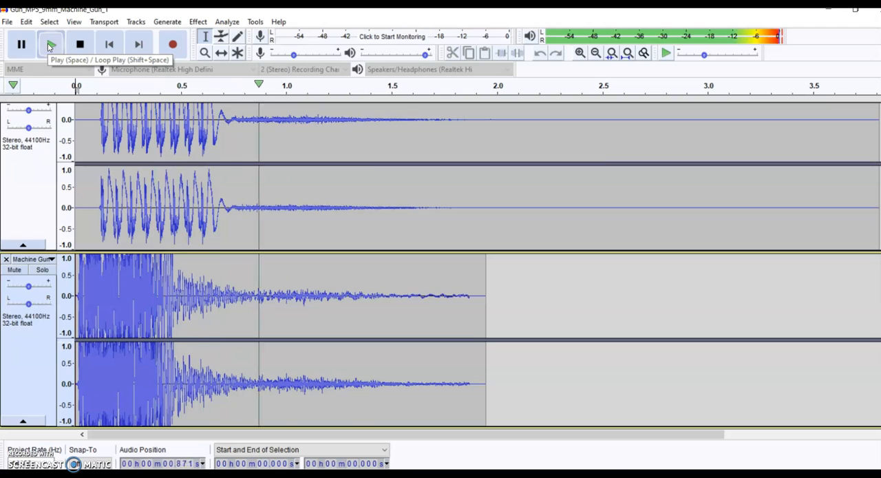
pyautogui.click(81, 44)
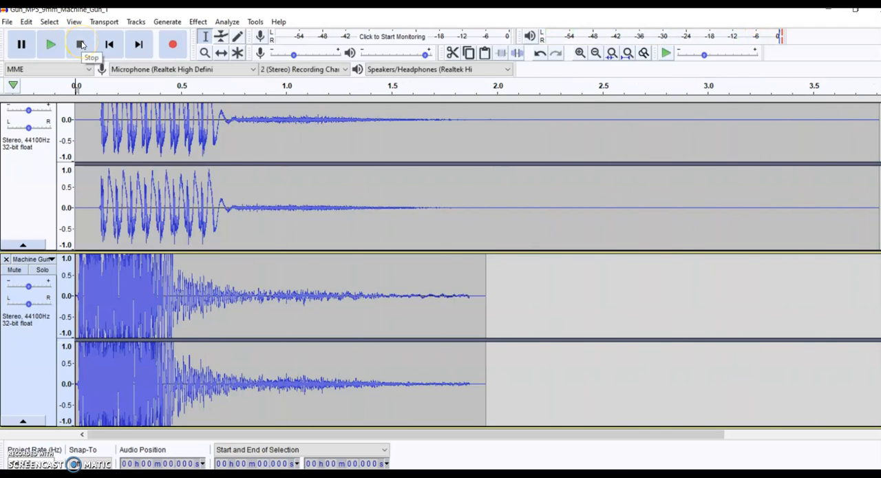
# - Duplicate the whole Machine Gun clip after its own end and shift the copy flush against the original at 1.947 s
pyautogui.click(152, 259)
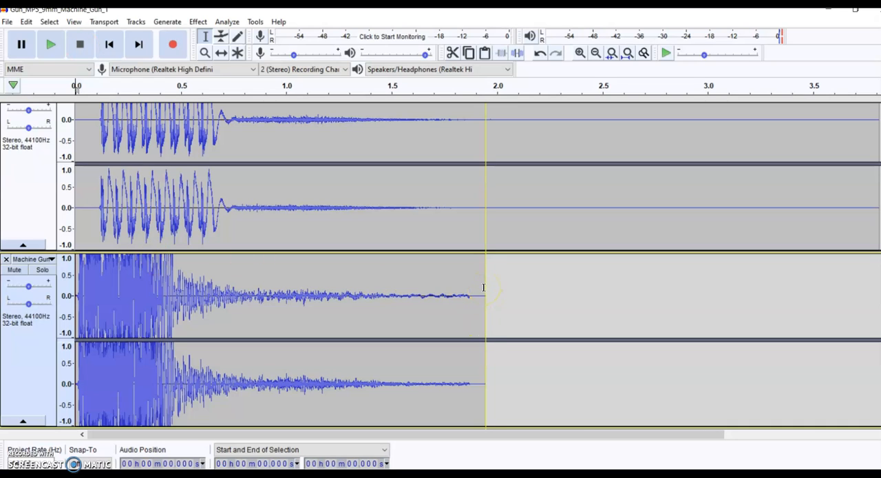
pyautogui.moveTo(483, 287); pyautogui.dragTo(75, 295)
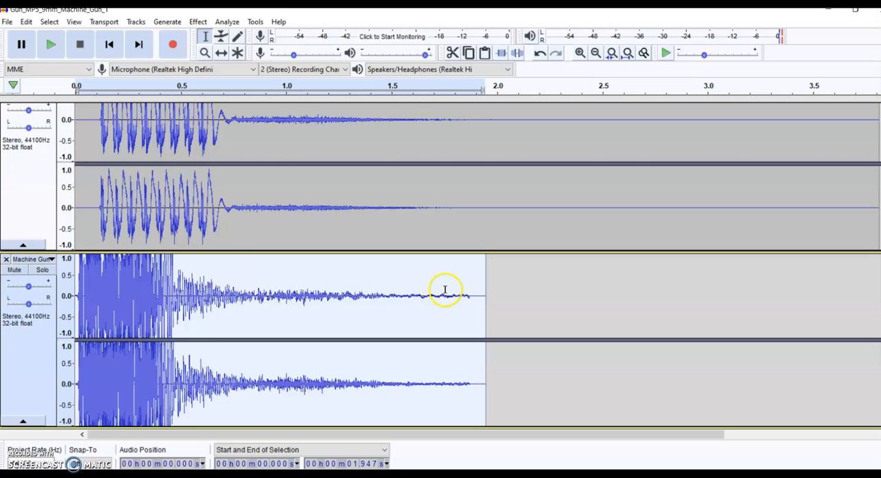
pyautogui.click(509, 285)
pyautogui.click(490, 284)
pyautogui.hotkey('ctrl', 'v')
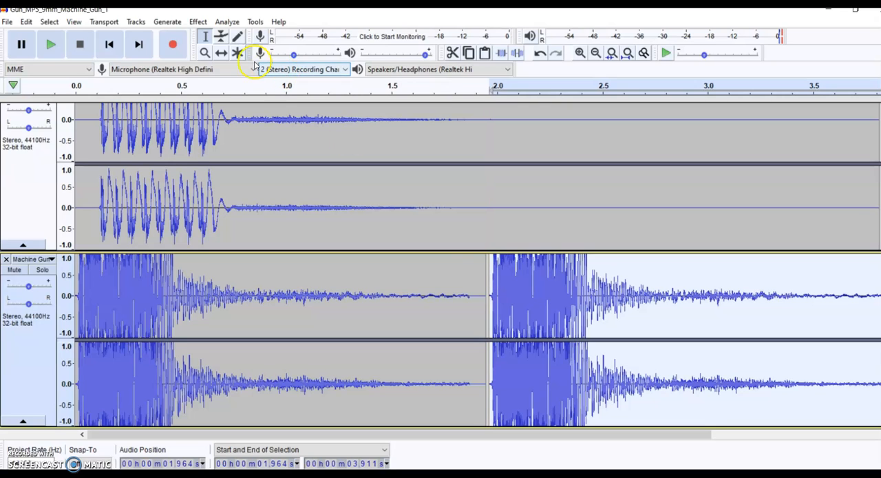
pyautogui.click(222, 55)
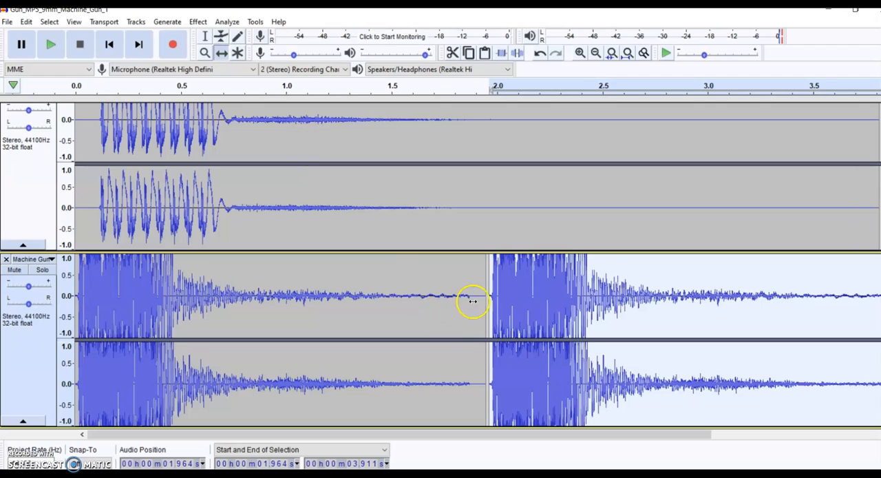
pyautogui.moveTo(490, 289); pyautogui.dragTo(484, 291)
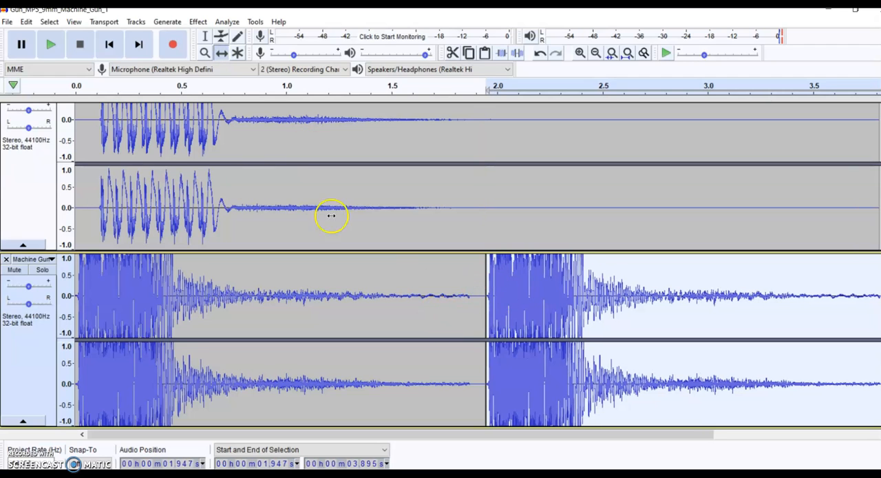
# - Solo the Machine Gun track, play its two bursts from the start, and turn its solo off
pyautogui.click(42, 271)
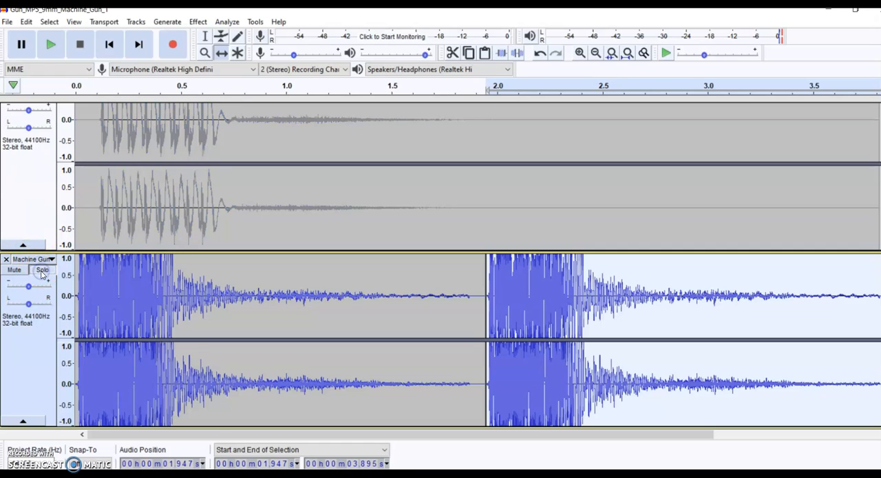
pyautogui.click(51, 45)
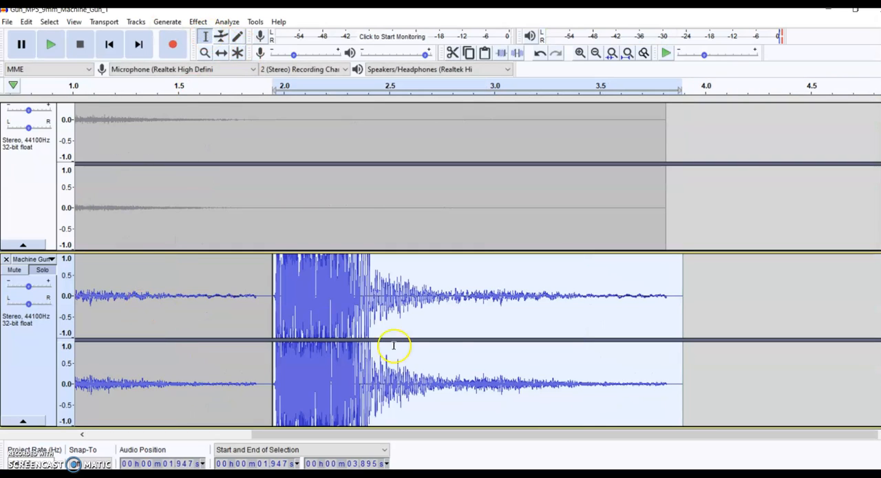
pyautogui.moveTo(574, 434); pyautogui.dragTo(329, 432)
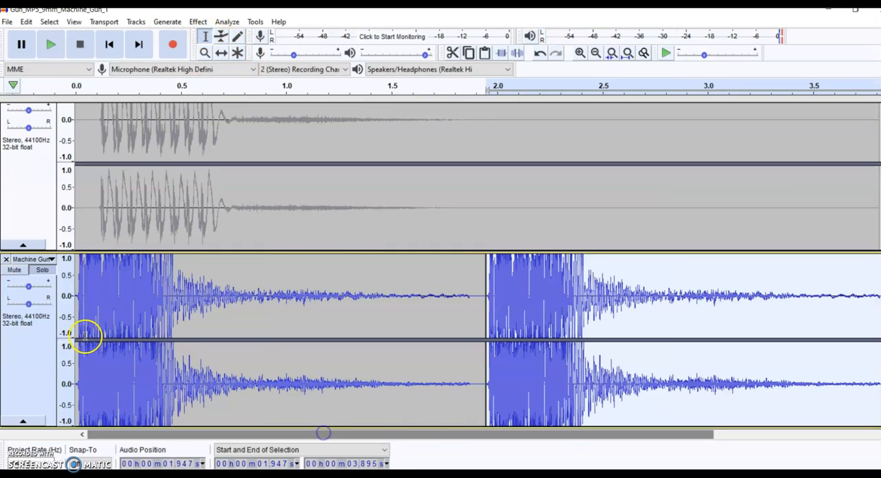
pyautogui.click(78, 295)
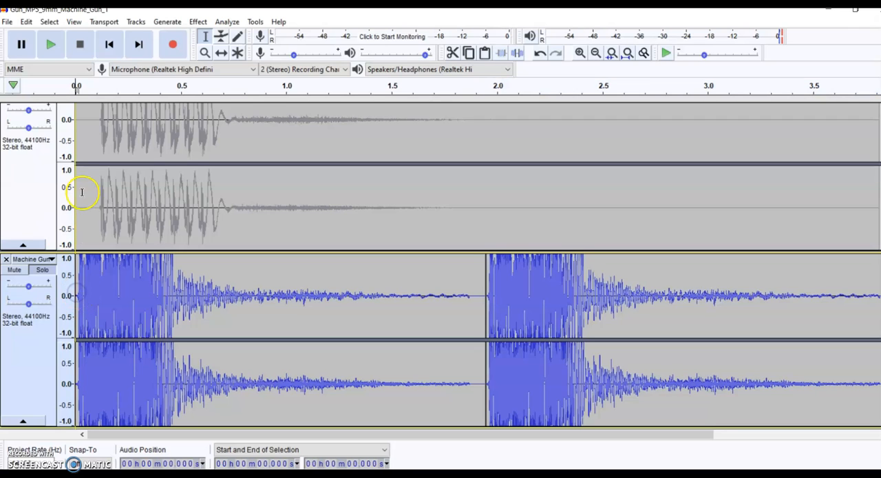
pyautogui.click(52, 45)
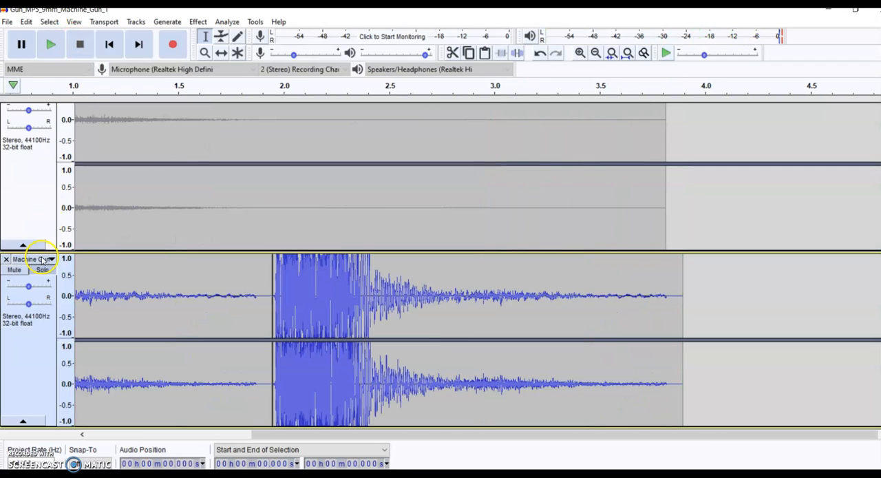
pyautogui.click(42, 270)
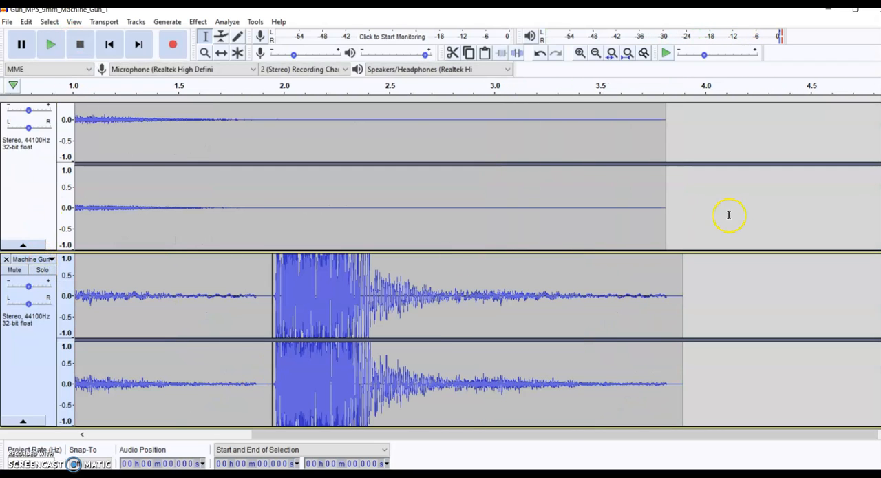
# - Solo the mono PLAY JJC-M track and play it from the start, stopping once it has been heard
pyautogui.scroll(-5, 440, 276)
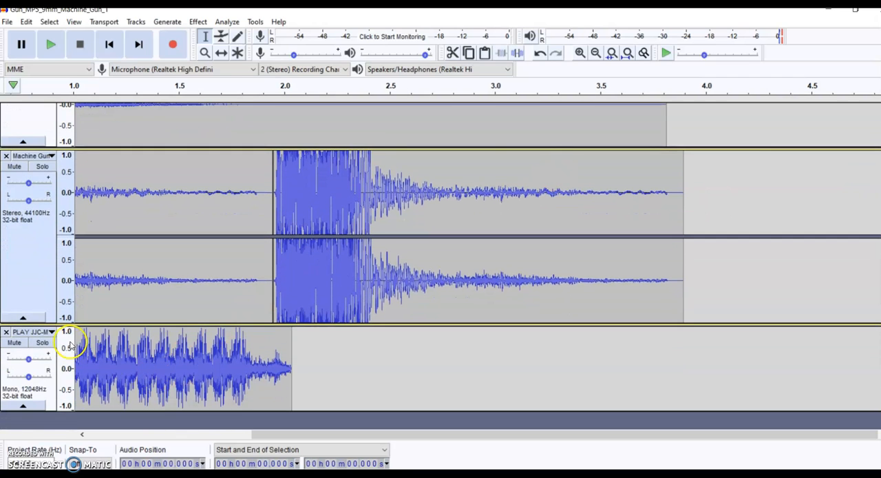
pyautogui.click(43, 343)
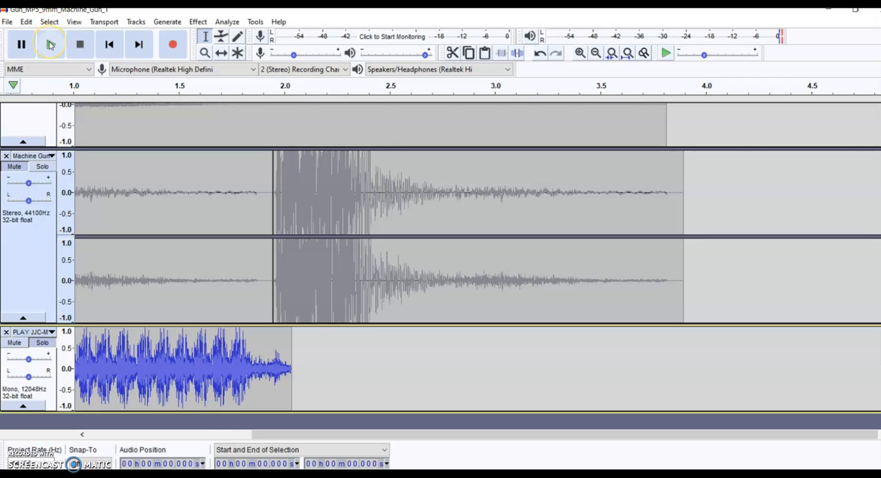
pyautogui.click(49, 45)
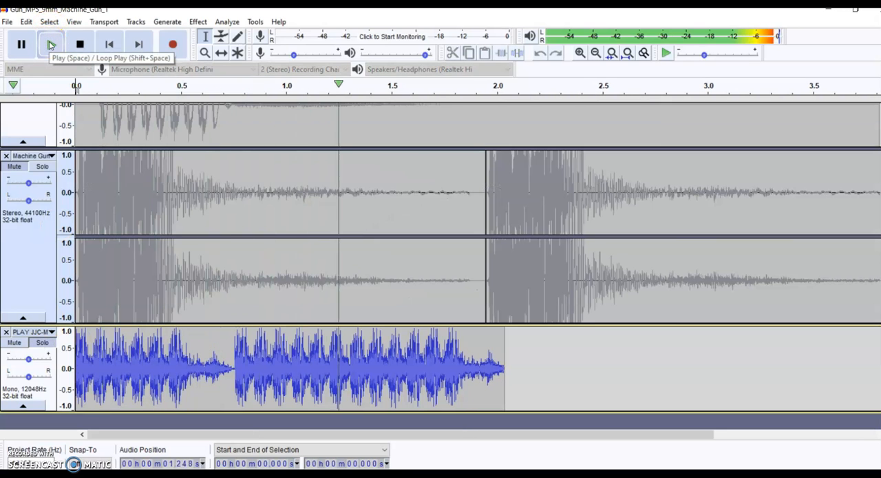
pyautogui.click(83, 44)
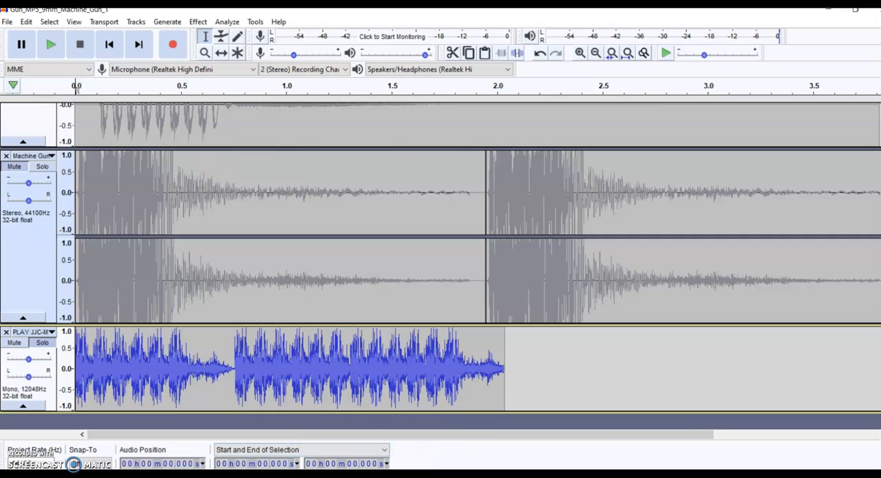
# - Shift the PLAY JJC-M clip to start at about 0.47 s and the second Machine Gun clip to about 2.2 s
pyautogui.click(221, 55)
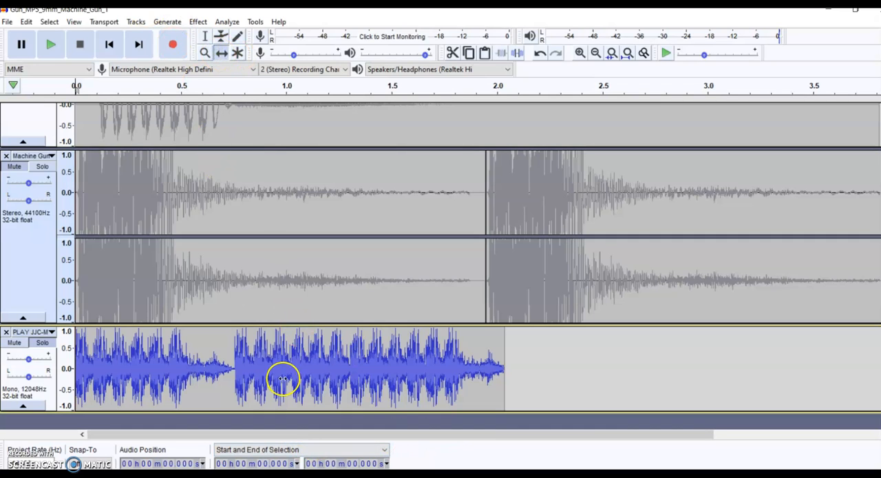
pyautogui.moveTo(282, 370); pyautogui.dragTo(381, 365)
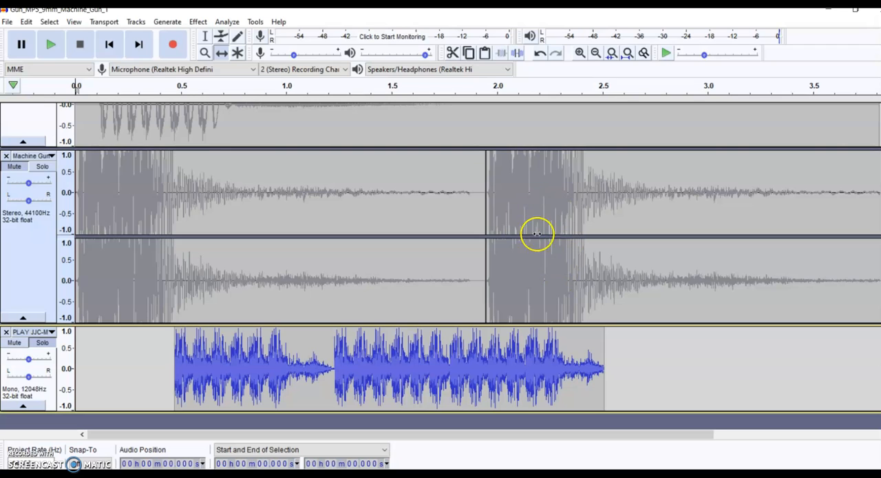
pyautogui.moveTo(564, 213); pyautogui.dragTo(620, 210)
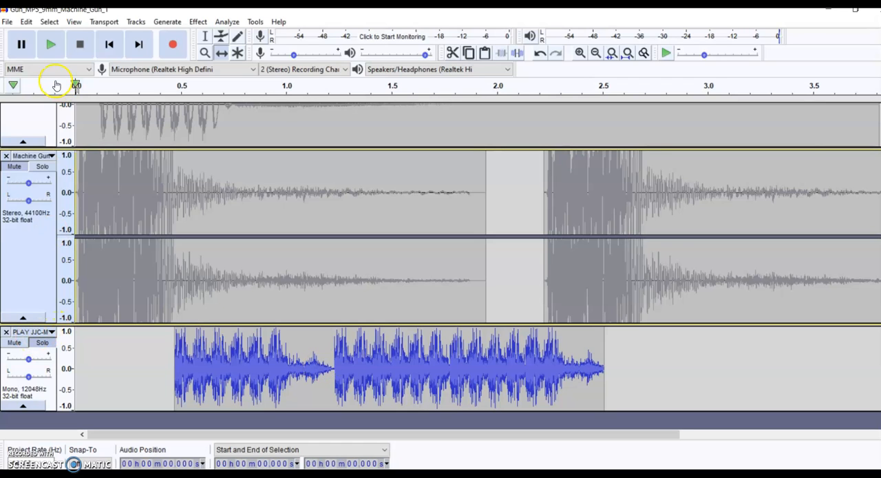
# - Play the soloed PLAY JJC-M track at its shifted position and turn its solo off
pyautogui.click(49, 43)
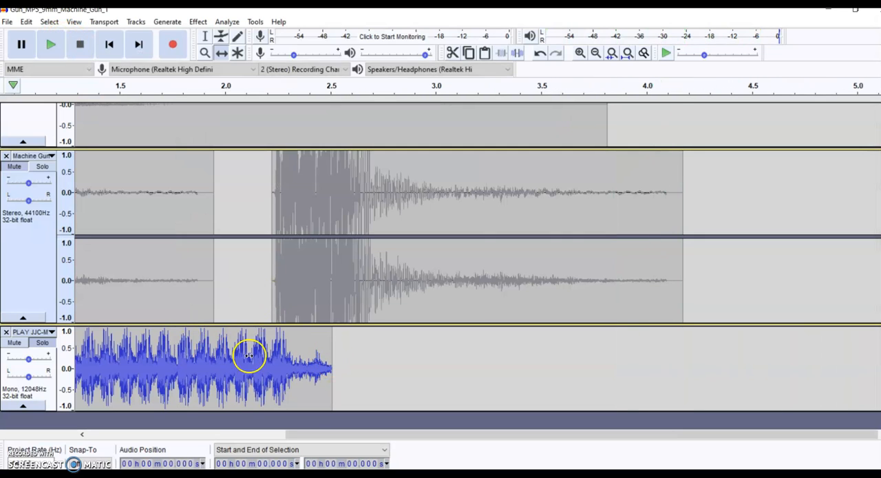
pyautogui.moveTo(398, 434); pyautogui.dragTo(200, 446)
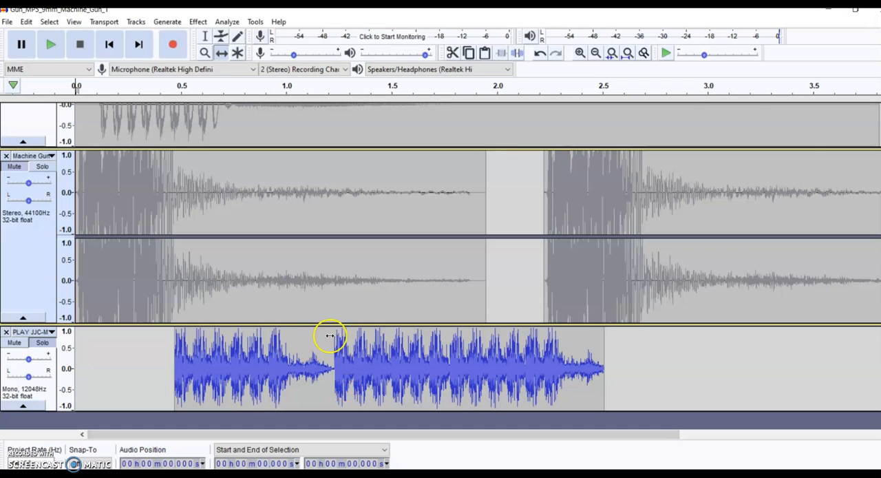
pyautogui.click(46, 345)
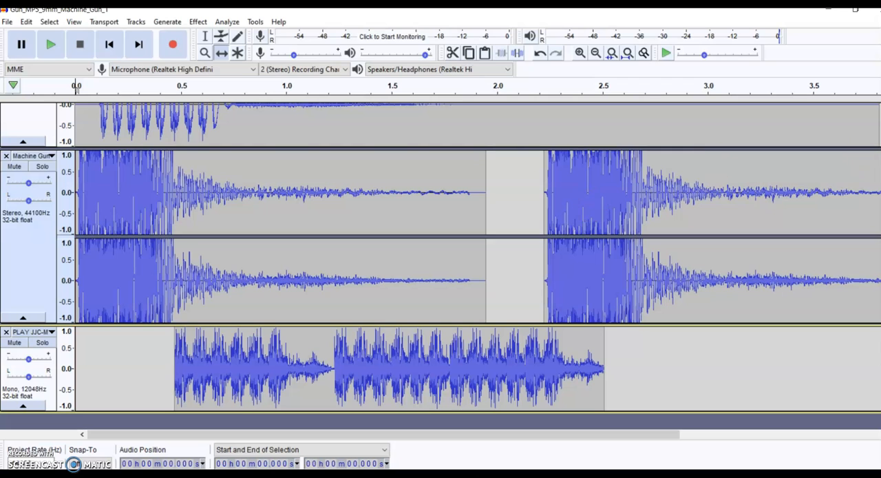
# - Shift the Gun_MP5 clip along its track to start at about 0.89 s
pyautogui.scroll(4, 716, 169)
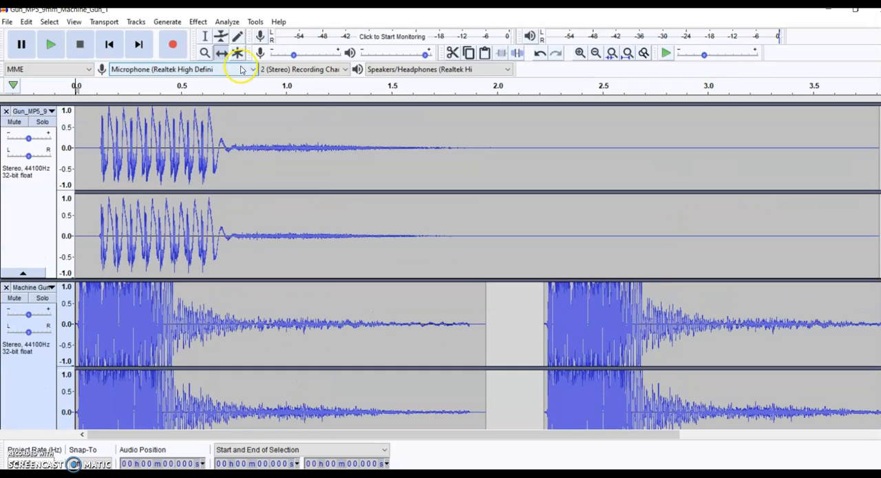
pyautogui.moveTo(126, 165); pyautogui.dragTo(232, 131)
pyautogui.moveTo(285, 137); pyautogui.dragTo(311, 134)
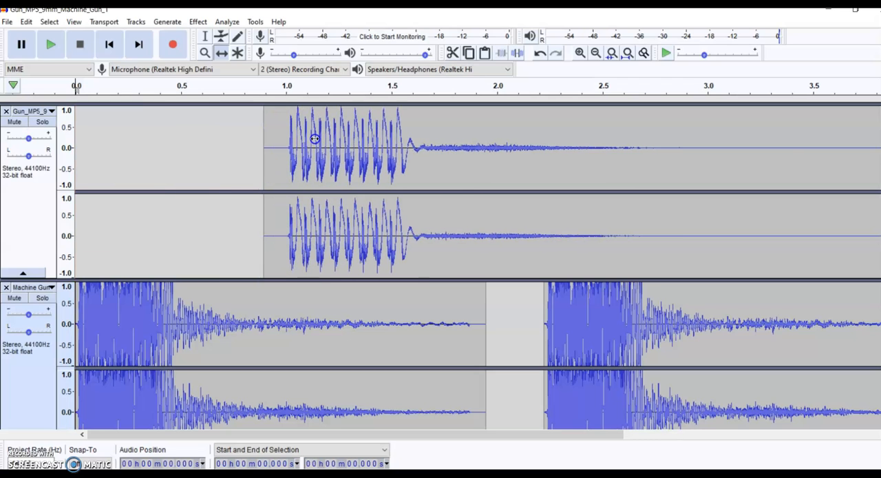
# - Fine-tune the Gun_MP5 clip against the other two tracks so it starts at about 0.85 s
pyautogui.scroll(-3, 440, 266)
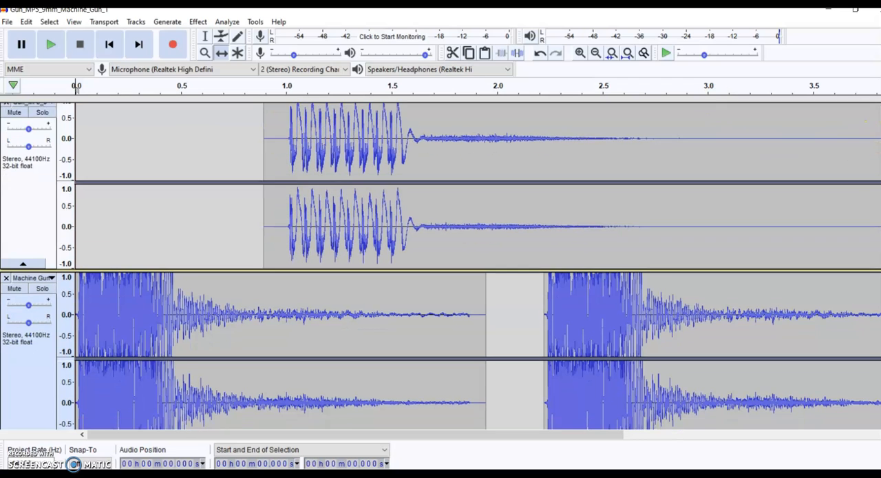
pyautogui.scroll(-1, 440, 266)
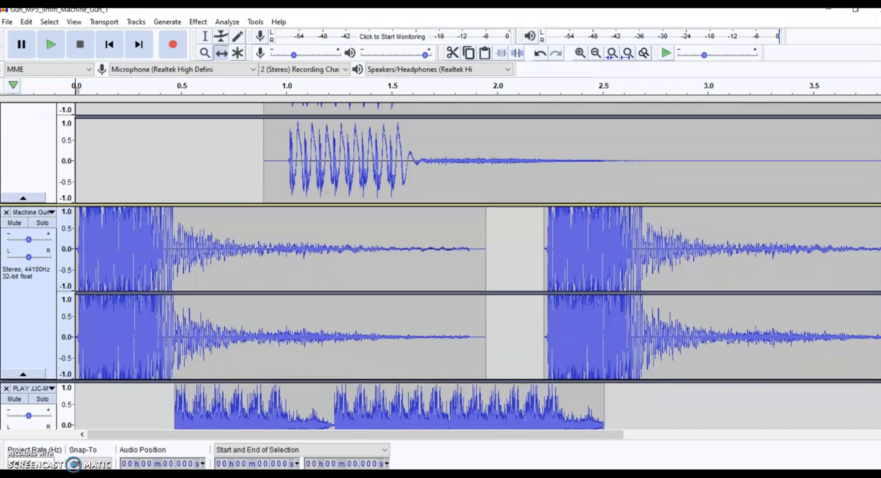
pyautogui.moveTo(360, 162)
pyautogui.mouseDown()
pyautogui.moveTo(370, 163)
pyautogui.moveTo(357, 163)
pyautogui.mouseUp()
pyautogui.scroll(4, 357, 163)
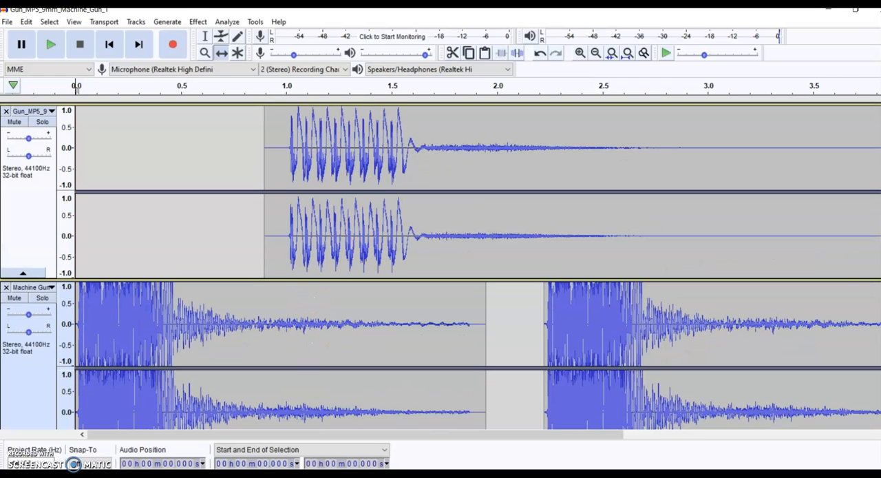
pyautogui.scroll(-4, 772, 236)
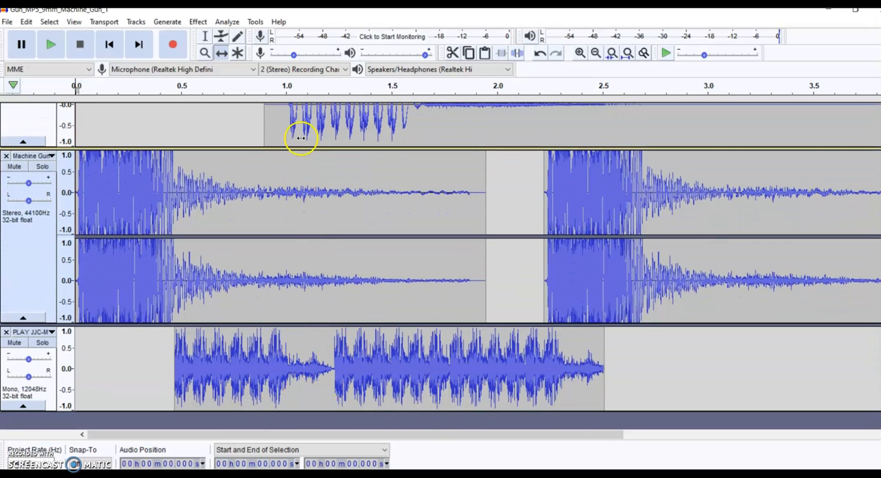
pyautogui.moveTo(321, 129); pyautogui.dragTo(313, 129)
pyautogui.scroll(4, 313, 129)
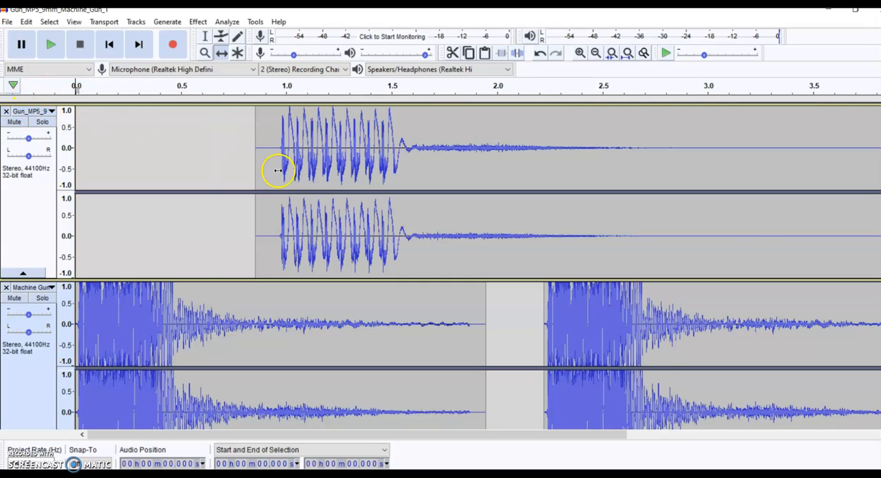
pyautogui.scroll(-4, 549, 164)
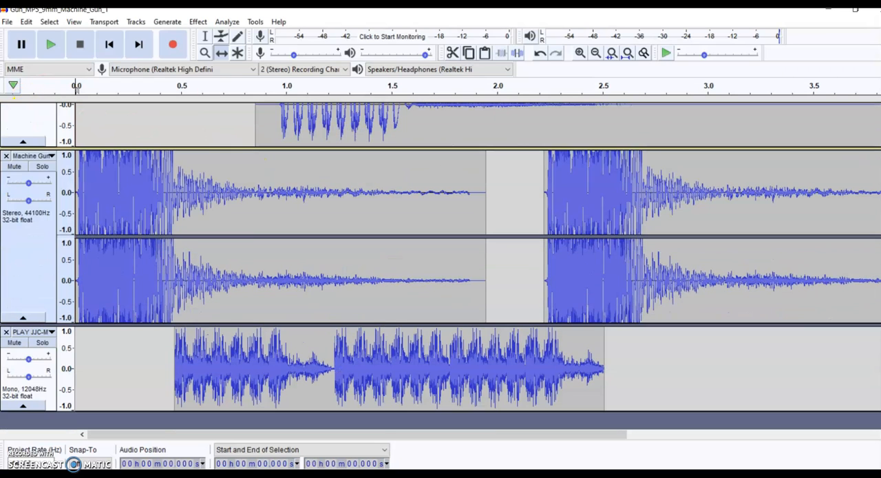
pyautogui.click(47, 349)
pyautogui.click(47, 347)
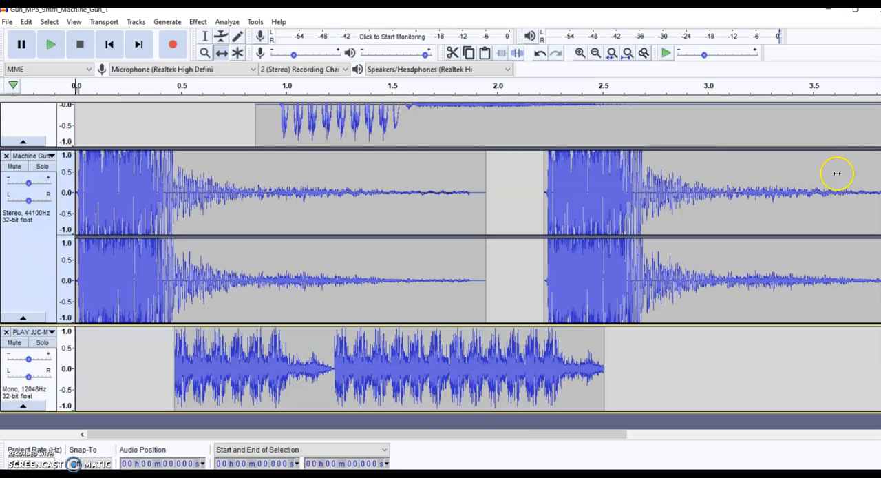
# - Place the playback cursor at 0 s and play all three layered gun tracks together twice
pyautogui.scroll(4, 440, 266)
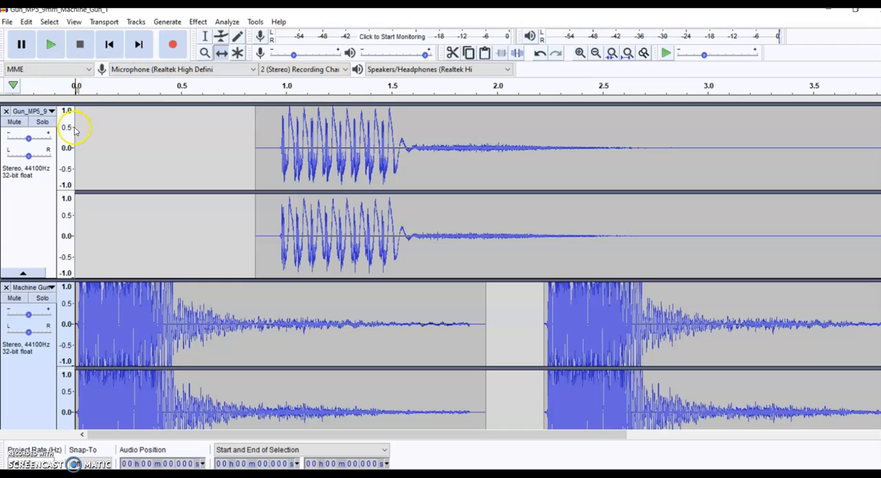
pyautogui.click(204, 36)
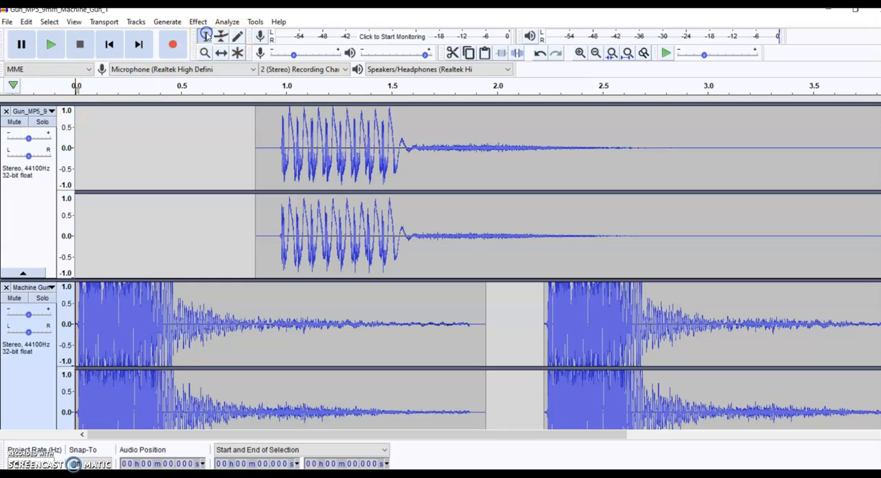
pyautogui.click(75, 122)
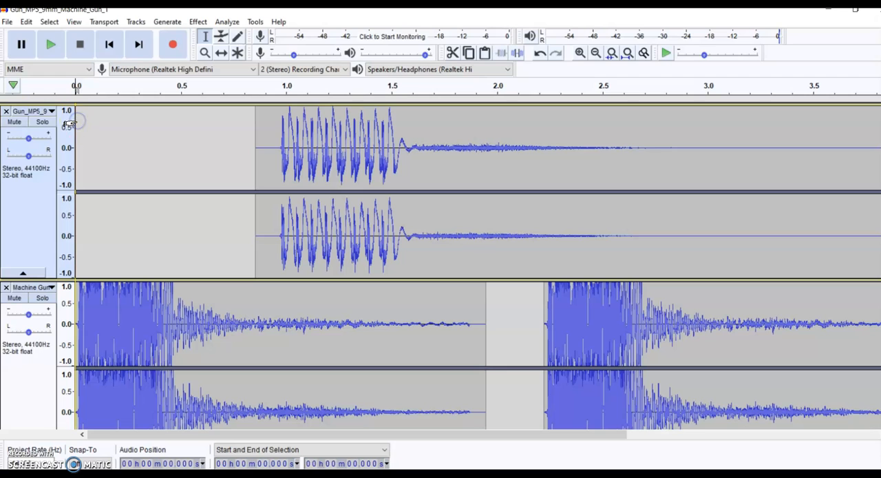
pyautogui.click(50, 44)
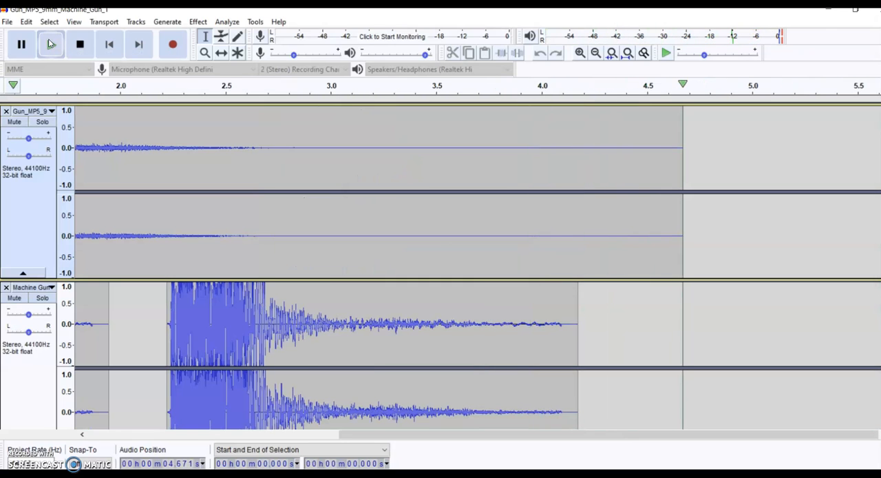
pyautogui.click(81, 44)
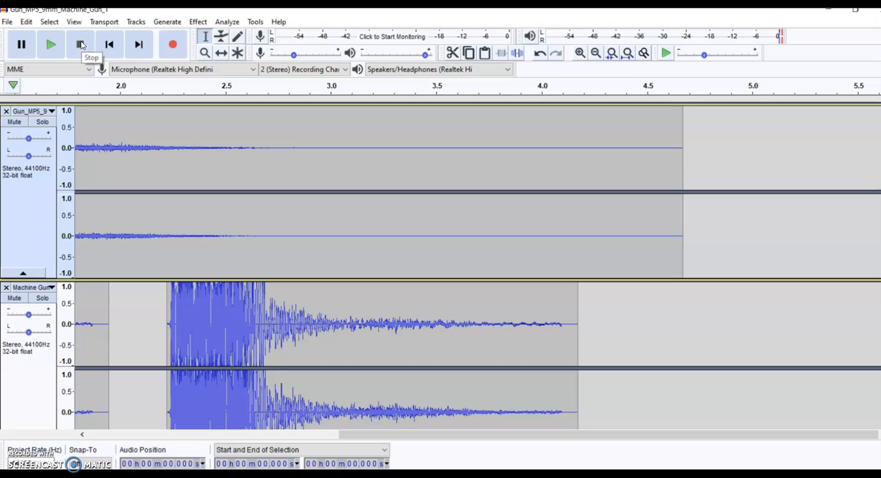
pyautogui.click(51, 44)
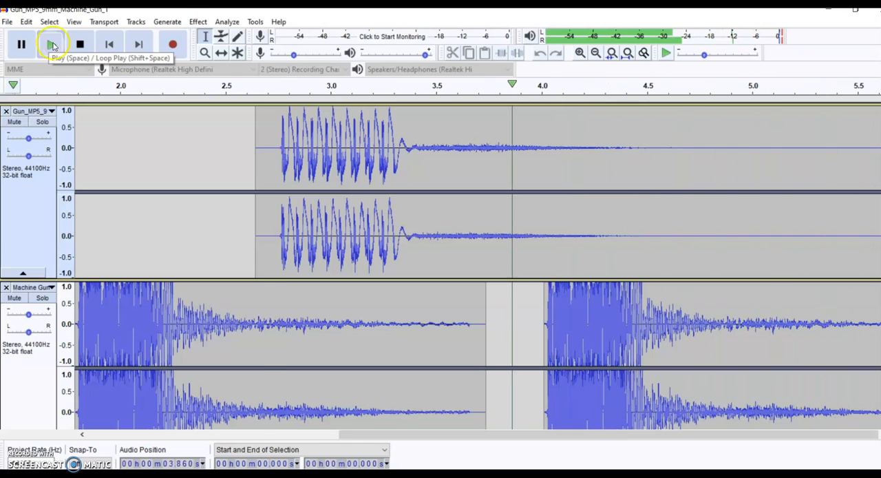
pyautogui.click(80, 44)
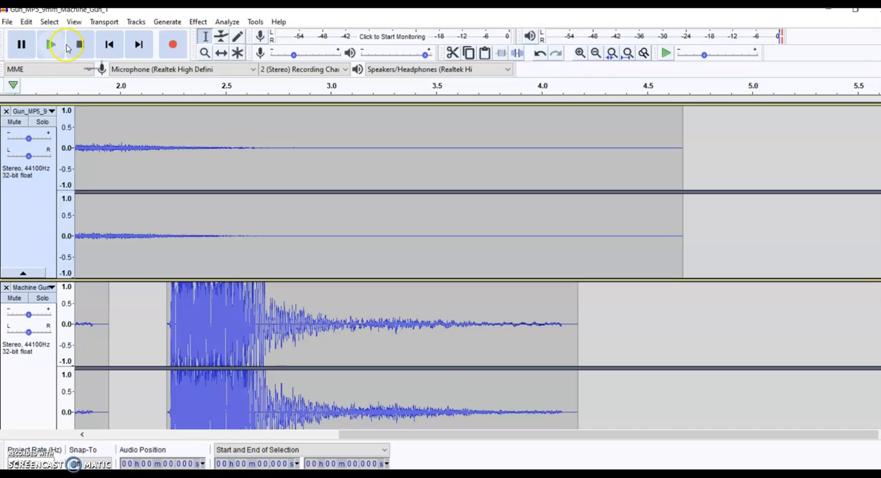
# - Start an MP3 export of the project to the Desktop and shorten the file name to Machine_Gun_1.mp3
pyautogui.click(7, 23)
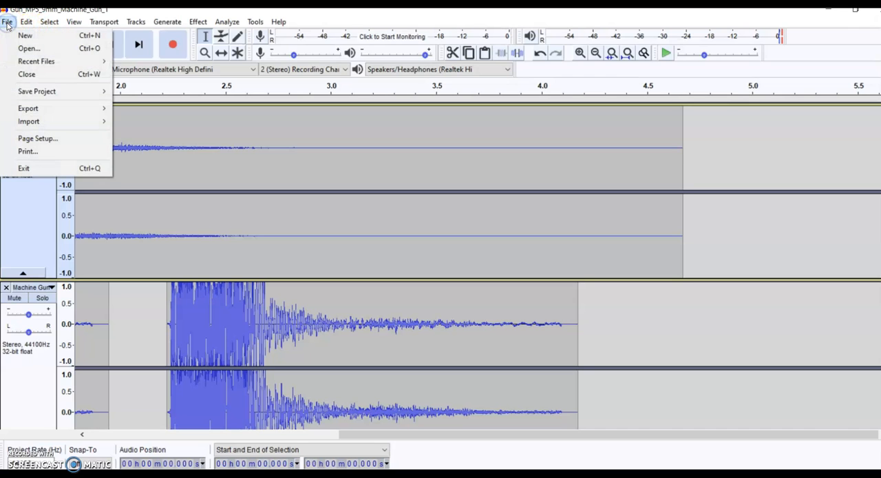
pyautogui.moveTo(46, 107)
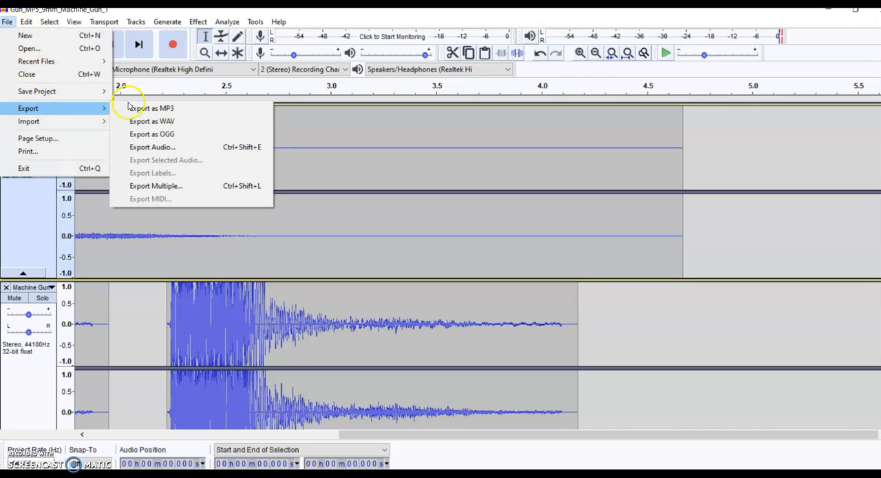
pyautogui.click(148, 109)
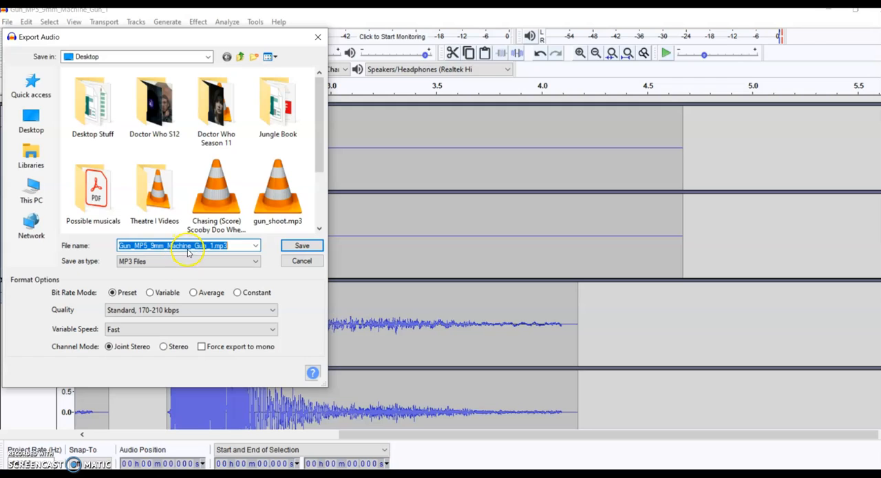
pyautogui.click(165, 246)
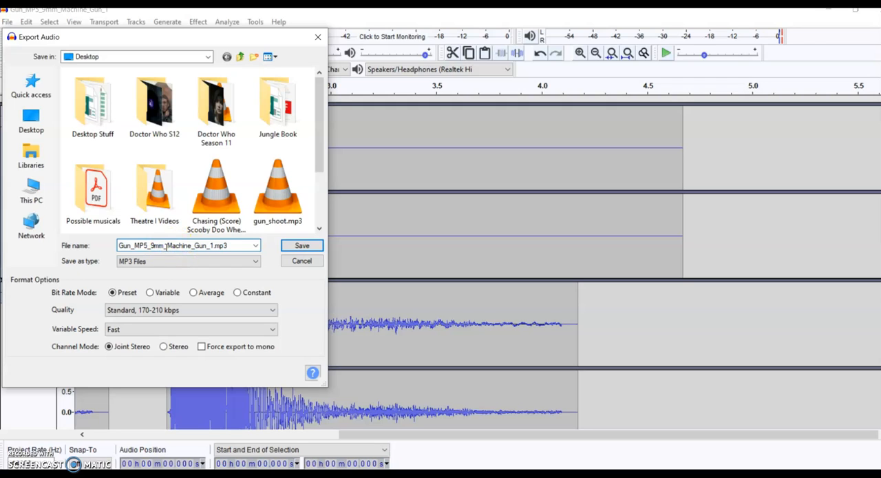
pyautogui.moveTo(165, 247); pyautogui.dragTo(115, 249)
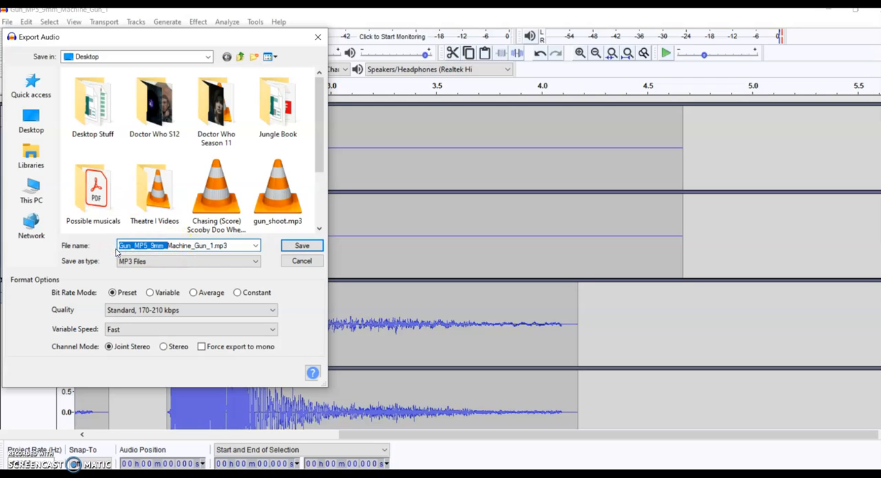
pyautogui.press('BackSpace')
# - Try to save the export as Machine_Gun_1.mp3 and decline to replace the existing file
pyautogui.click(283, 250)
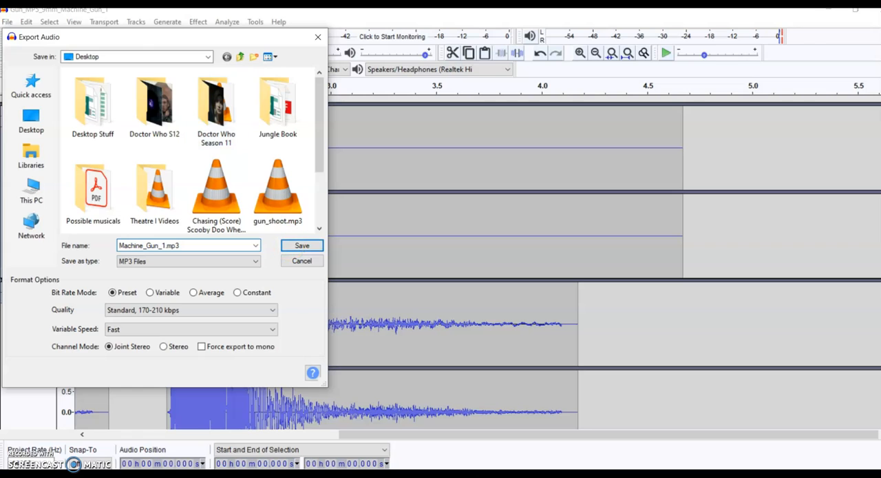
pyautogui.click(301, 248)
pyautogui.click(539, 247)
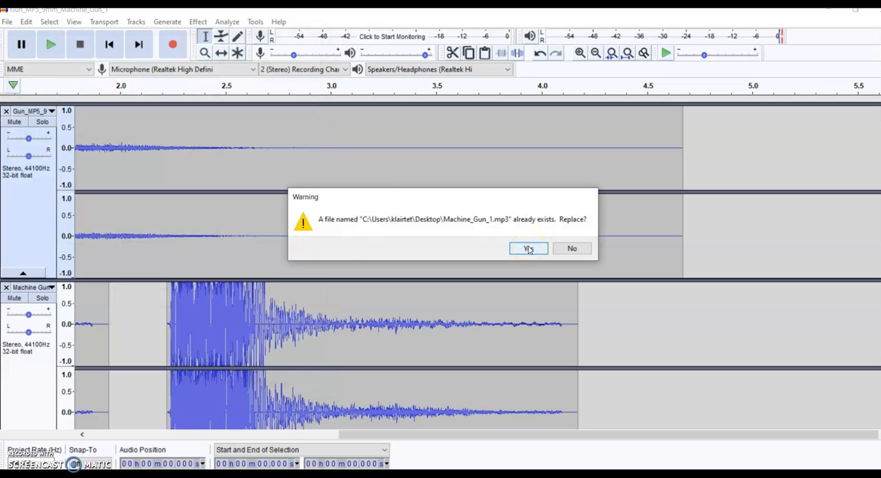
pyautogui.click(567, 248)
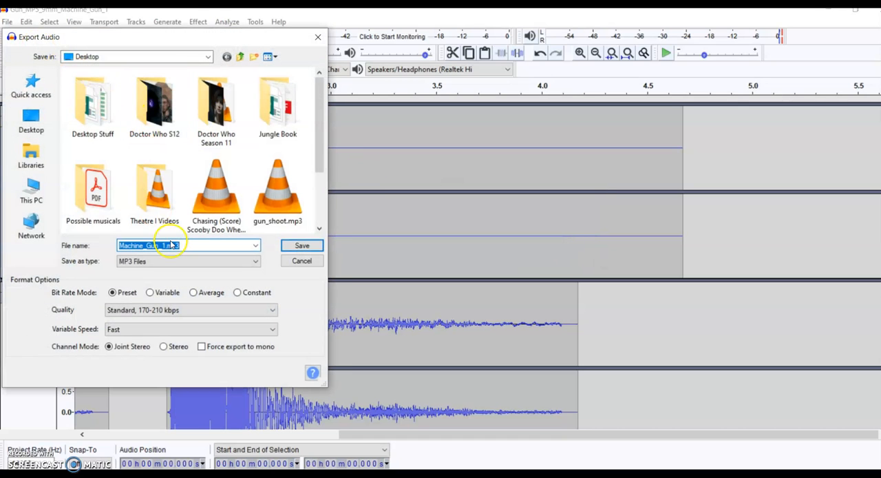
# - Rename the export file to 1Machine_Gun_1.mp3, save it and accept the existing metadata tags to finish the export
pyautogui.click(163, 247)
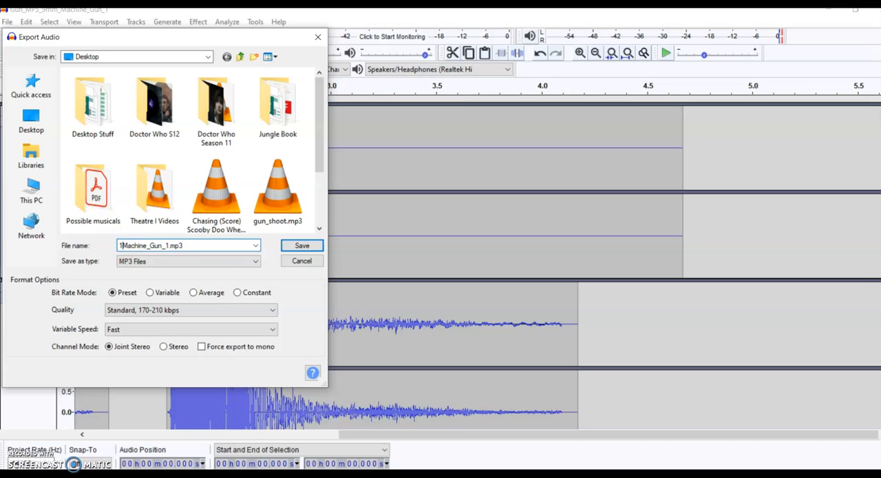
pyautogui.click(291, 248)
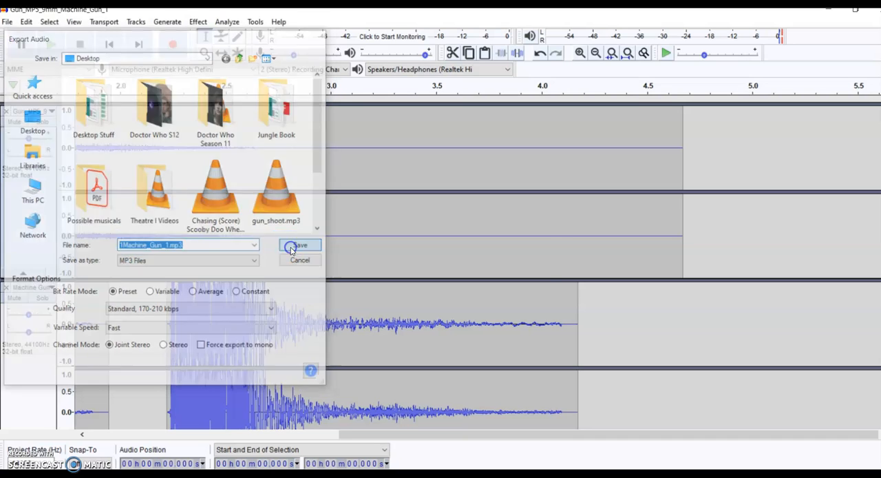
pyautogui.click(449, 270)
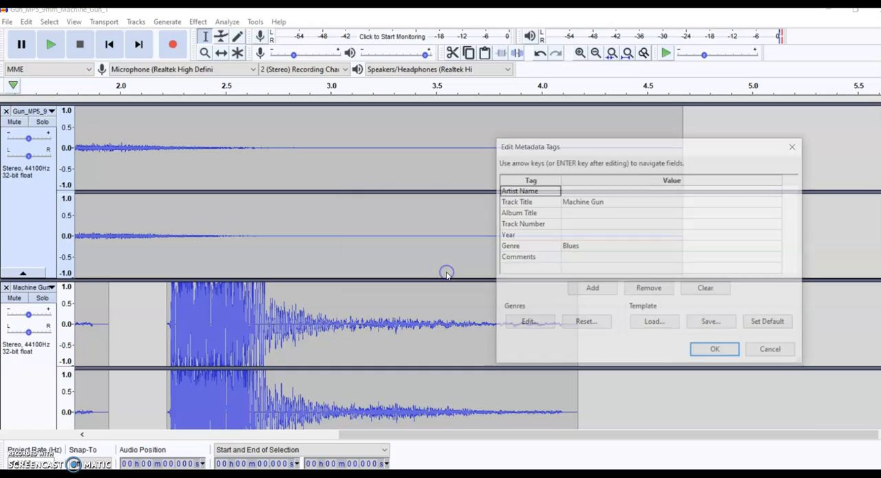
pyautogui.click(730, 351)
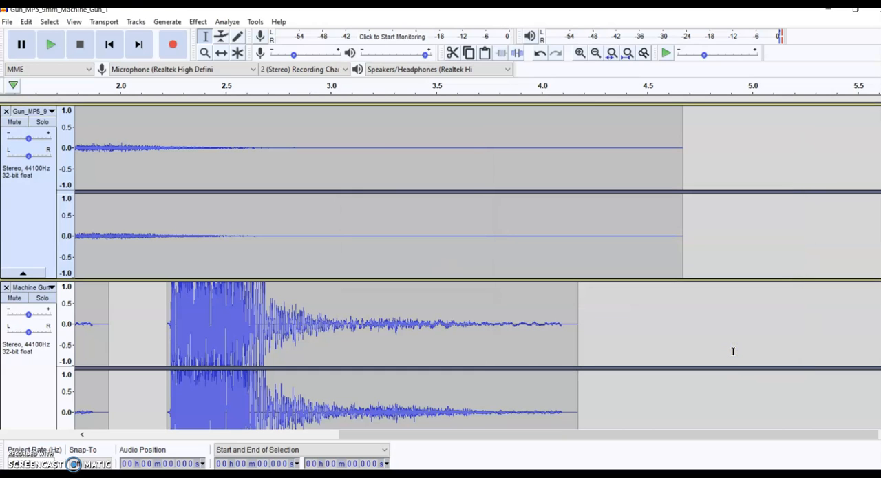